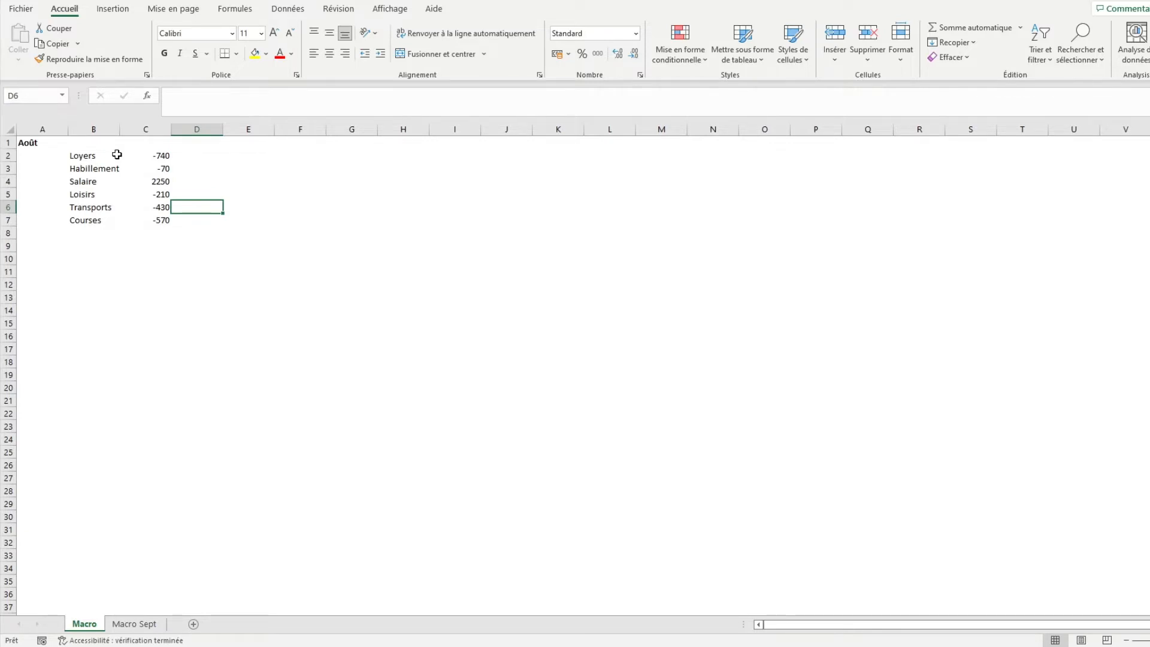
Set up a new macro recording named Charges_Profits with the shortcut Ctrl+Shift+L
{"action": "left_click", "coordinate": [389, 13]}
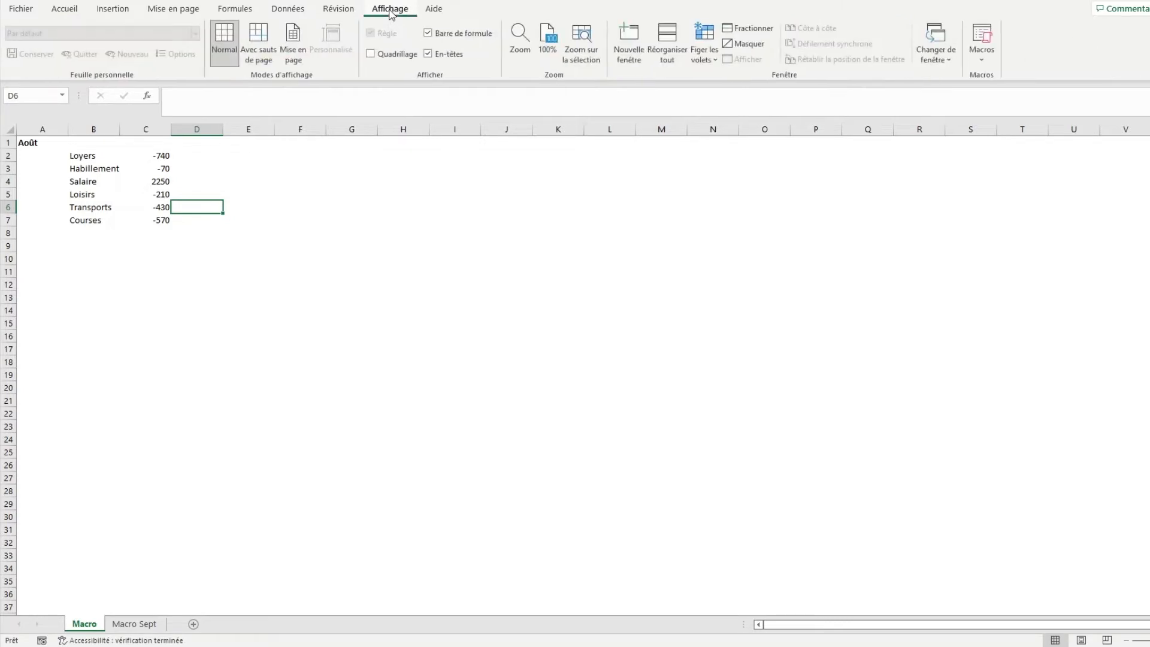
{"action": "left_click", "coordinate": [991, 60]}
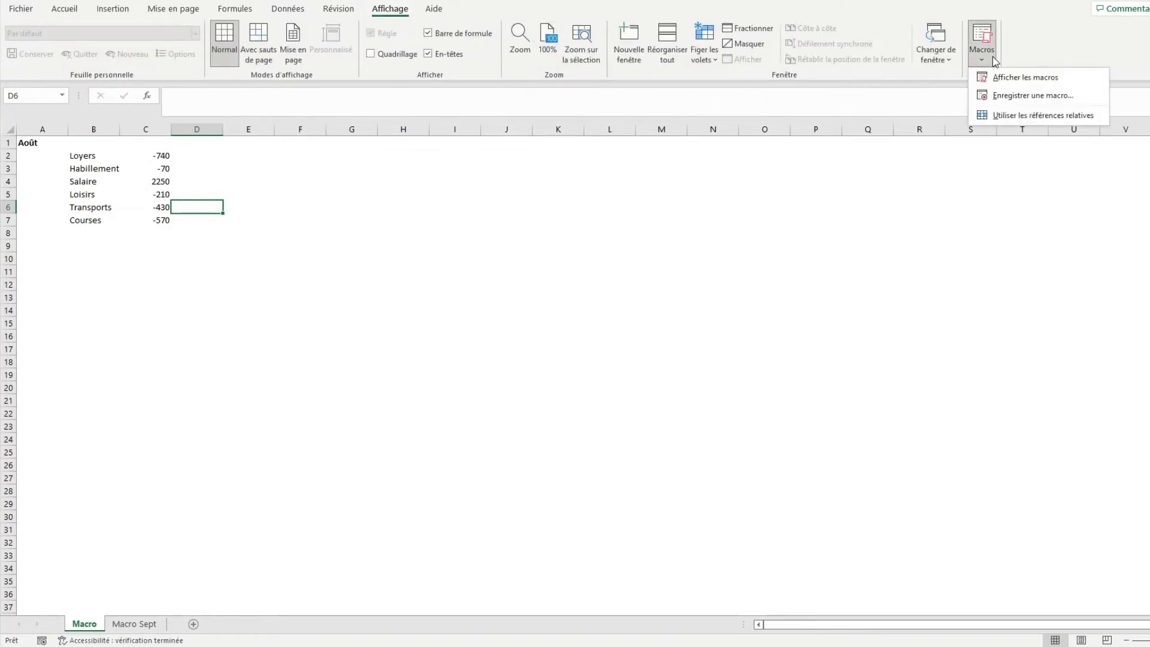
{"action": "left_click", "coordinate": [1008, 97]}
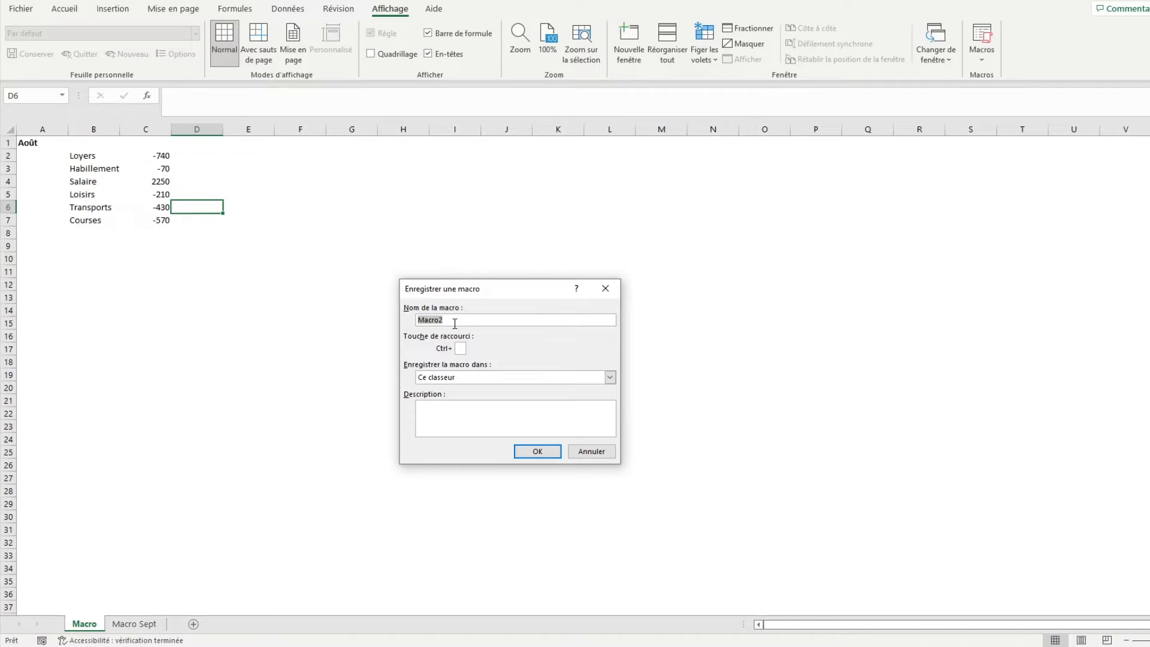
{"action": "type", "text": "Charges_Profits"}
{"action": "left_click", "coordinate": [462, 348]}
{"action": "type", "text": "L"}
Choose Ce classeur as the macro's storage location, leave its description empty and start recording
{"action": "left_click", "coordinate": [445, 381]}
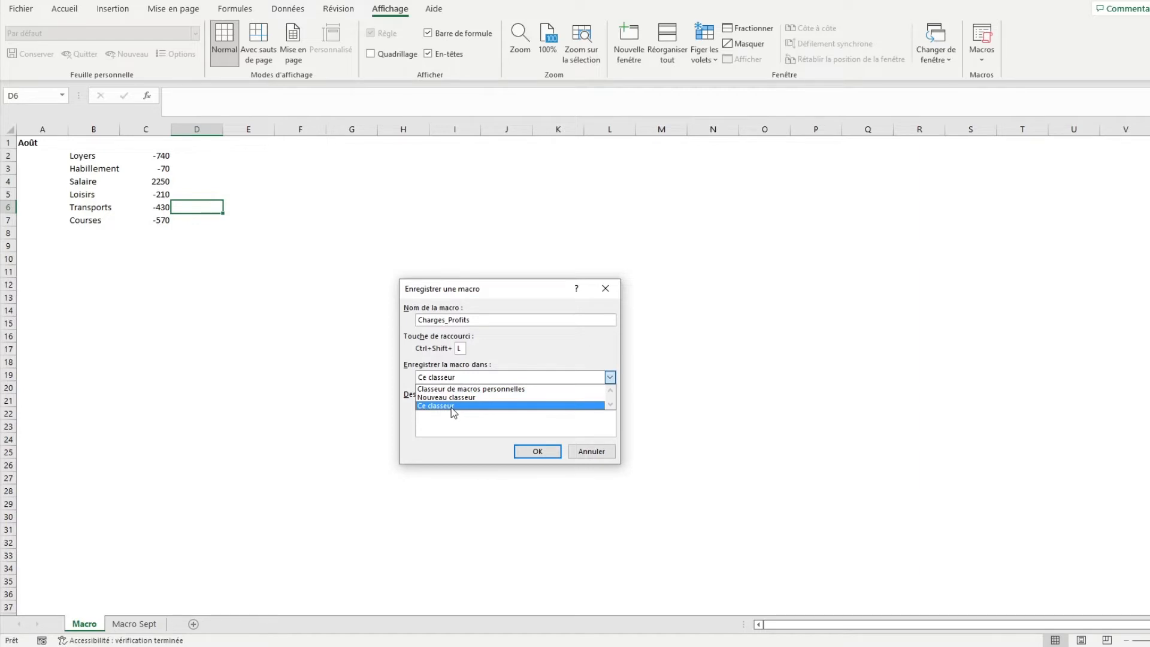
{"action": "left_click", "coordinate": [451, 406]}
{"action": "left_click", "coordinate": [452, 407]}
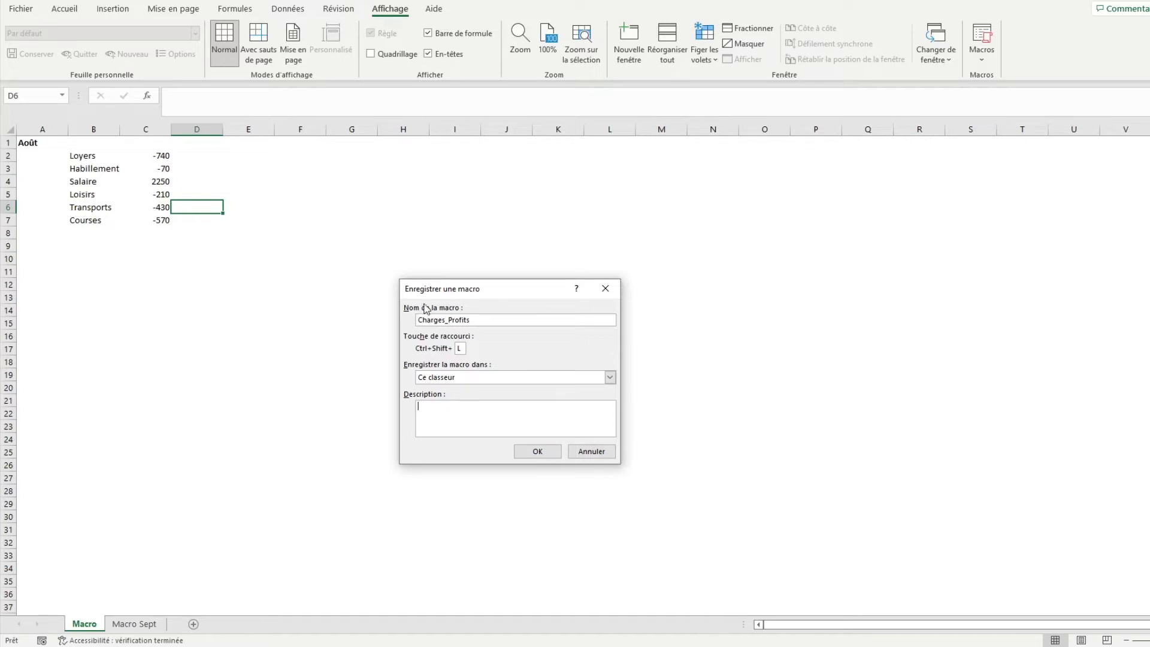
{"action": "left_click", "coordinate": [459, 348]}
{"action": "type", "text": "L"}
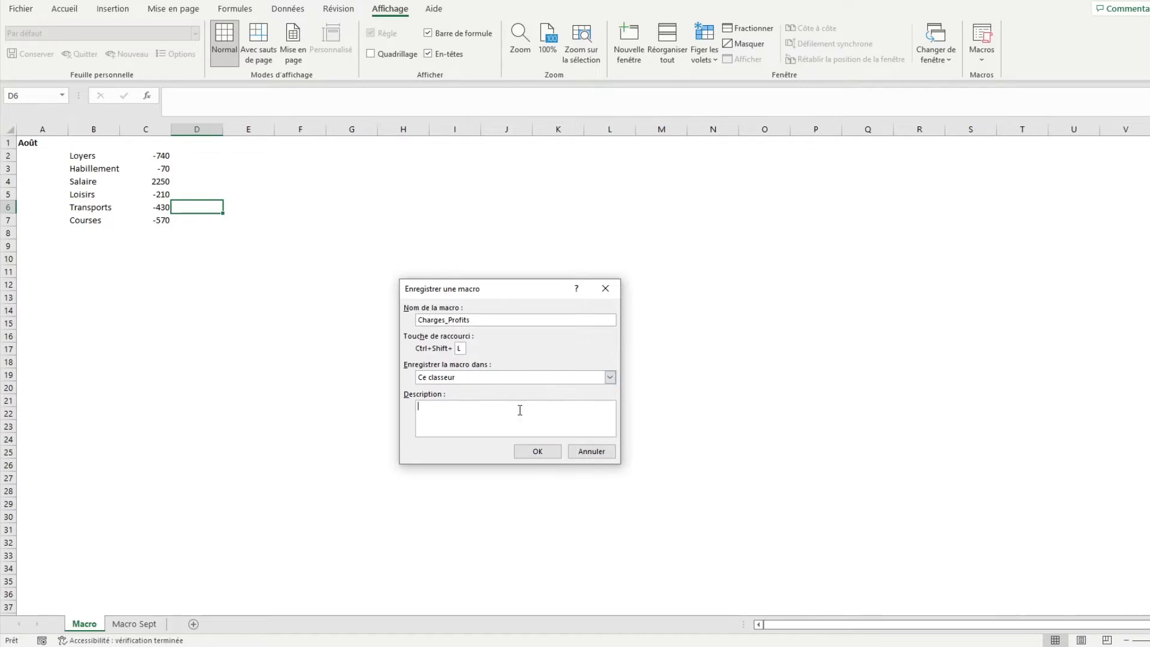
{"action": "left_click", "coordinate": [537, 451]}
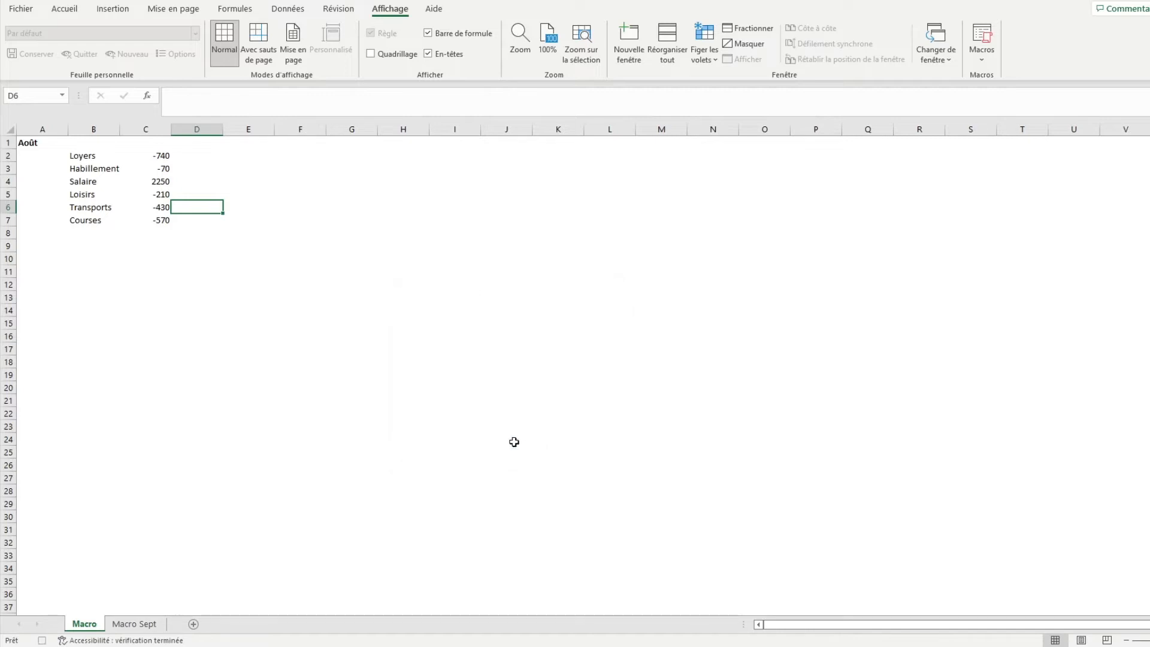
{"action": "left_click", "coordinate": [150, 157]}
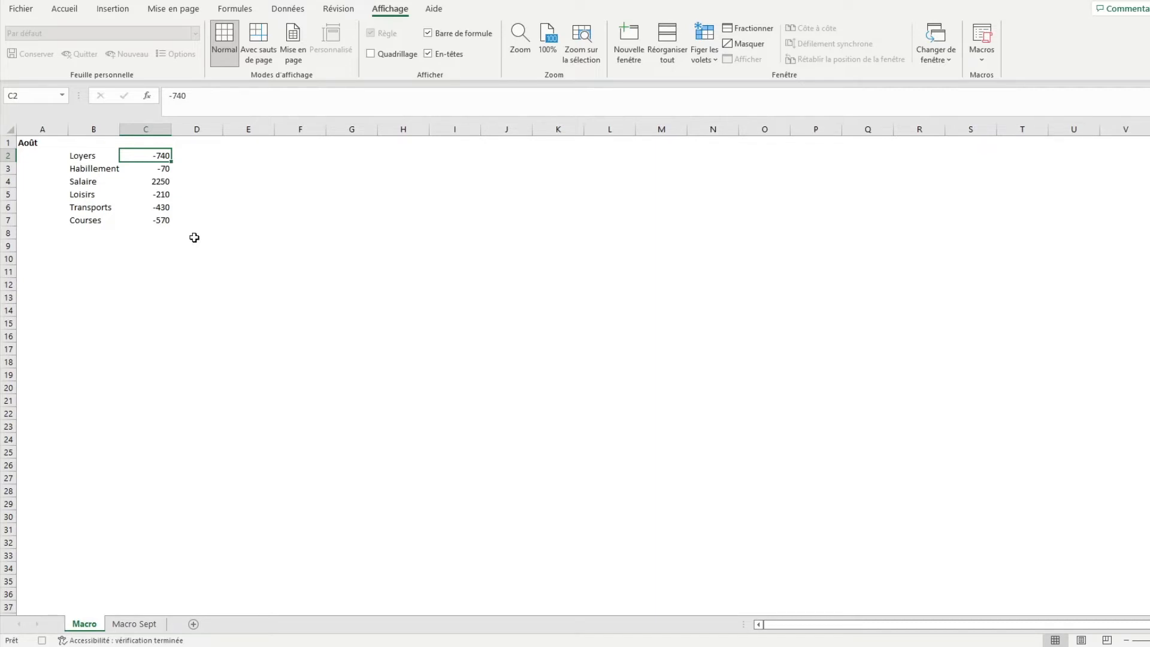
{"action": "key", "text": "ctrl+shift+Down"}
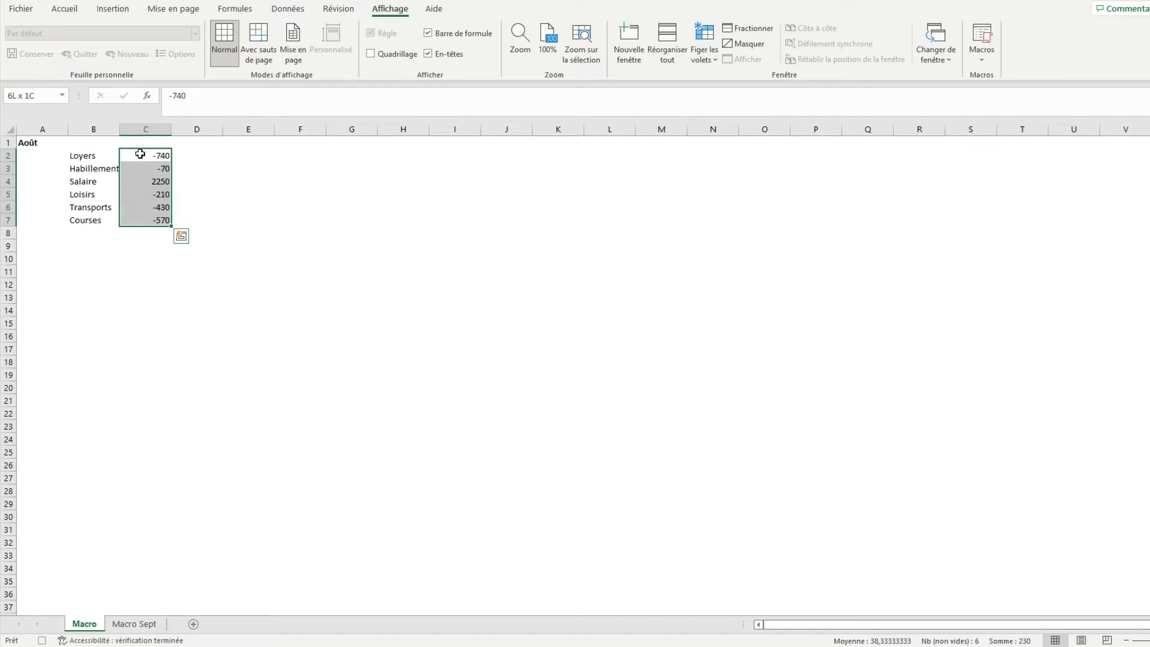
{"action": "left_click_drag", "start_coordinate": [136, 154], "coordinate": [140, 219]}
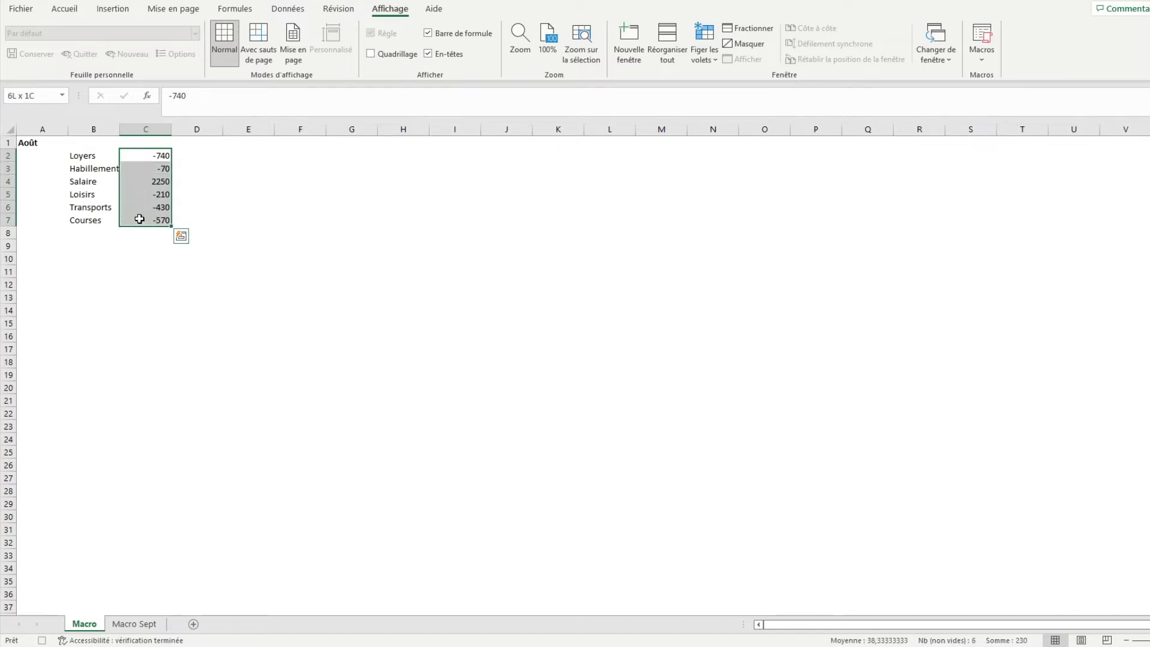
{"action": "left_click_drag", "start_coordinate": [139, 219], "coordinate": [140, 218]}
Apply a greater-than-0 conditional format with green fill and dark green text to the amounts in C2:C7
{"action": "left_click", "coordinate": [147, 155]}
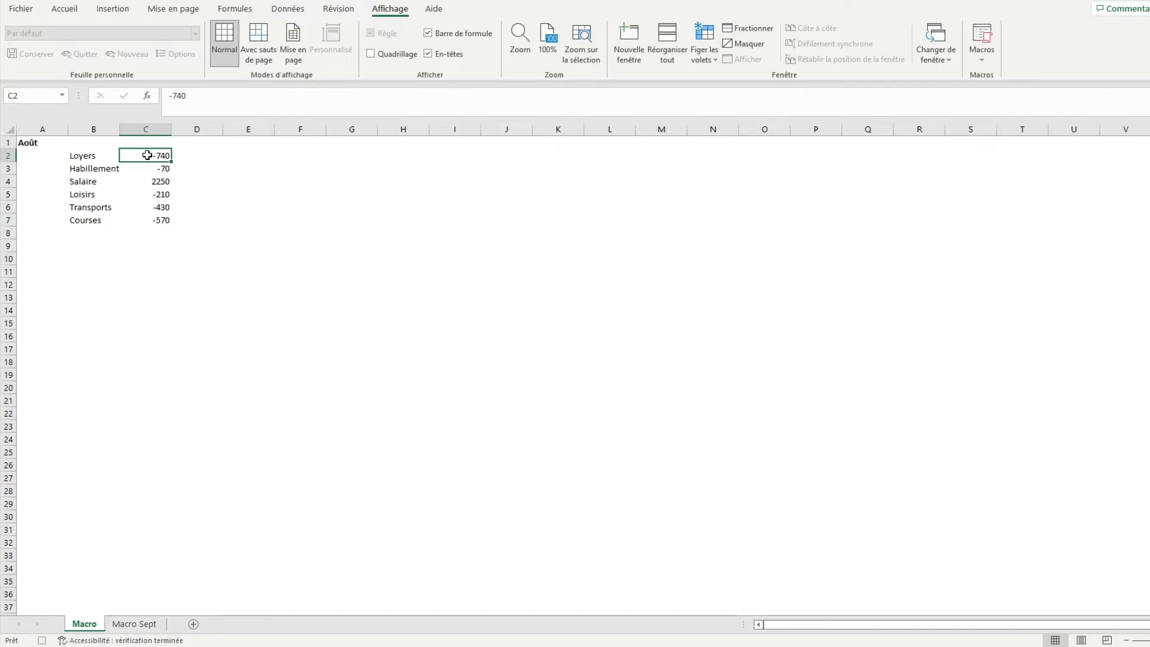
{"action": "key", "text": "ctrl+v"}
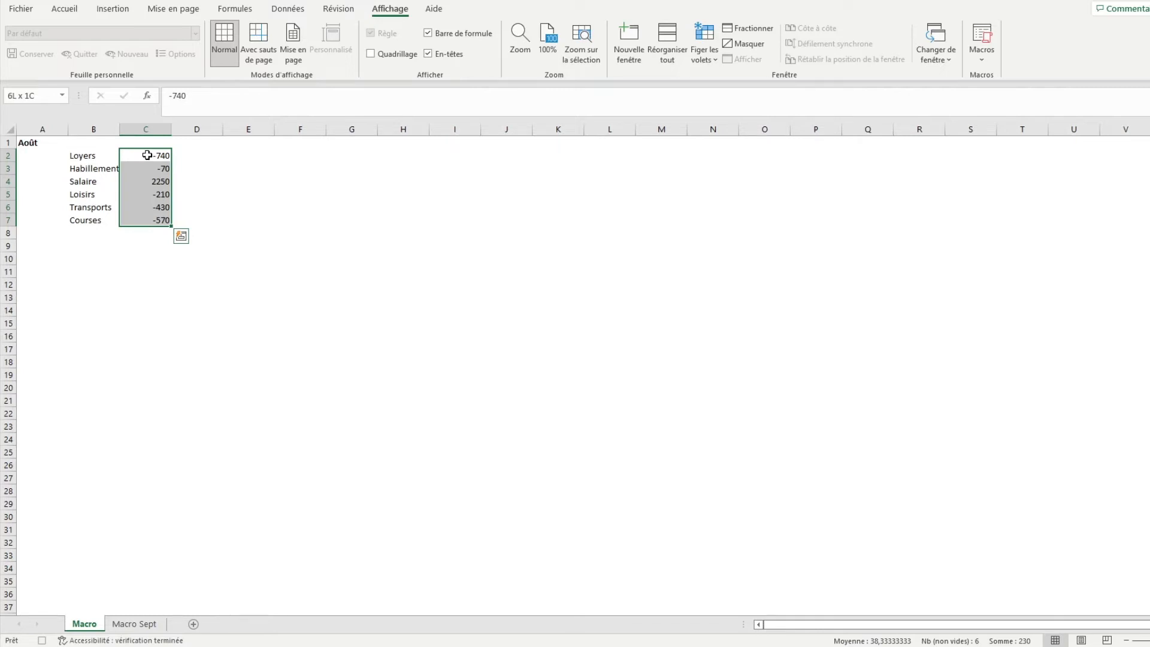
{"action": "key", "text": "alt+l"}
{"action": "key", "text": "m"}
{"action": "key", "text": "i"}
{"action": "key", "text": "s"}
{"action": "type", "text": "s"}
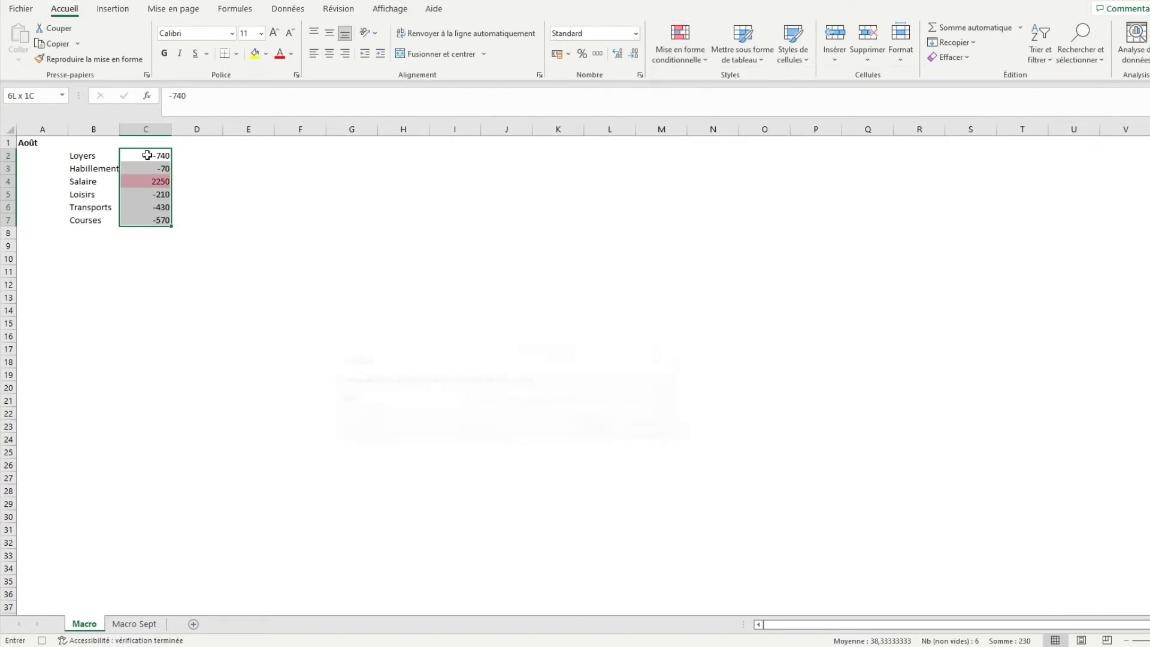
{"action": "type", "text": "0"}
{"action": "key", "text": "Tab"}
{"action": "key", "text": "alt+Down"}
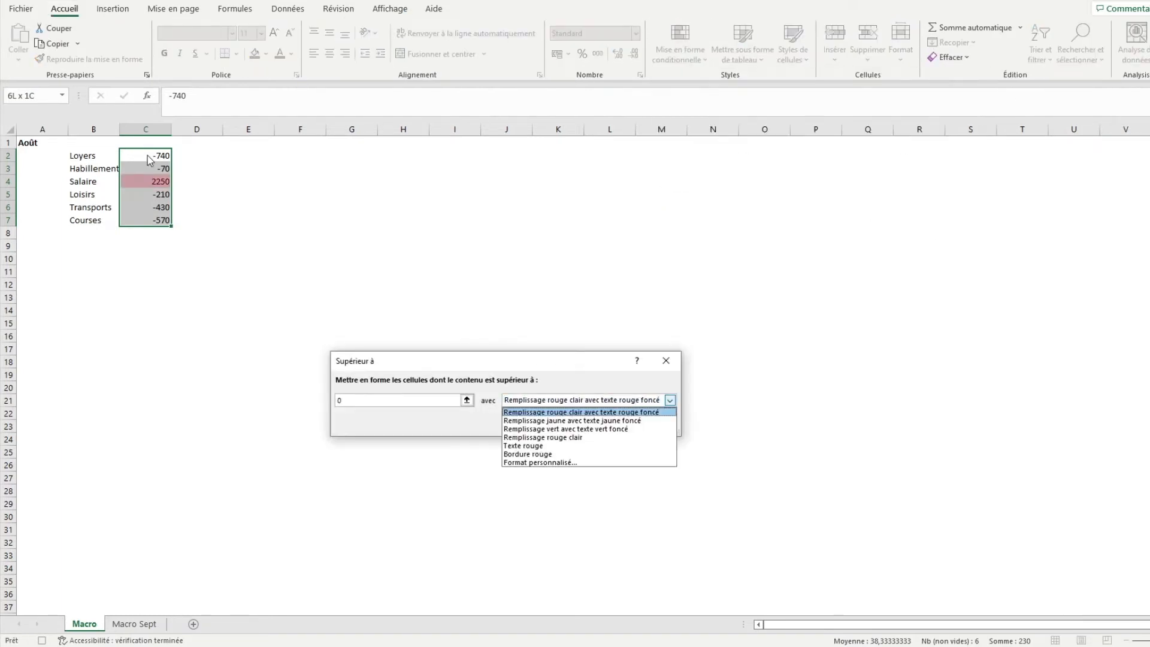
{"action": "key", "text": "Down"}
{"action": "key", "text": "Down"}
{"action": "key", "text": "Return"}
{"action": "key", "text": "Return"}
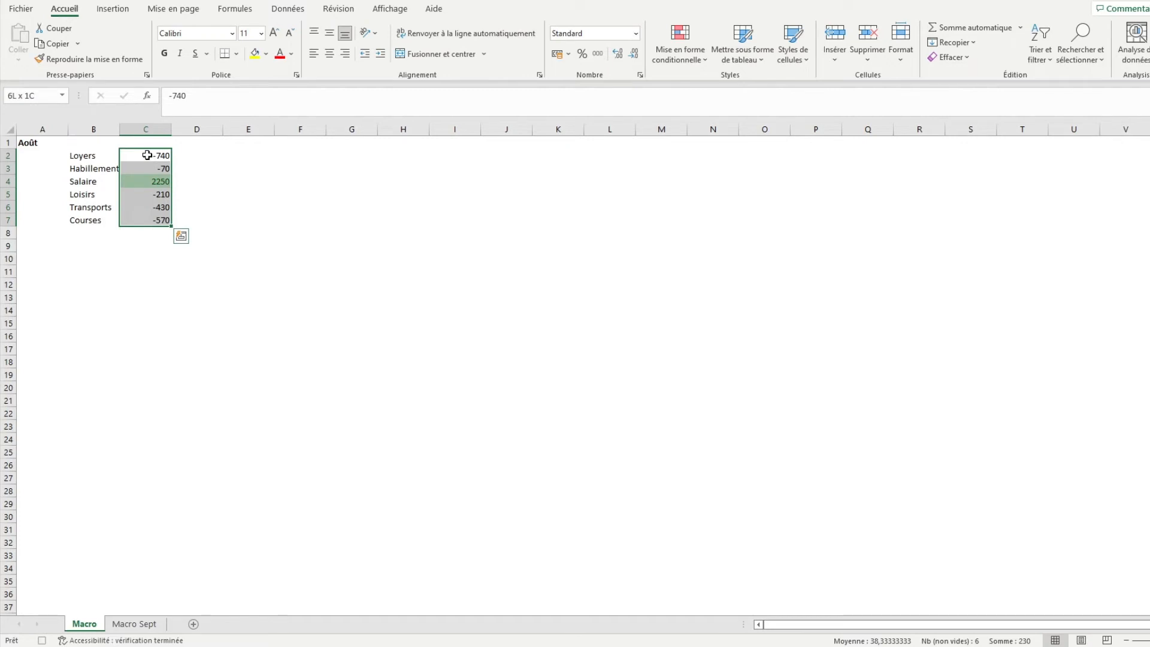
Add a less-than-0 conditional format with light red fill and dark red text to the same amounts
{"action": "key", "text": "alt"}
{"action": "key", "text": "l"}
{"action": "key", "text": "l"}
{"action": "key", "text": "r"}
{"action": "type", "text": "i"}
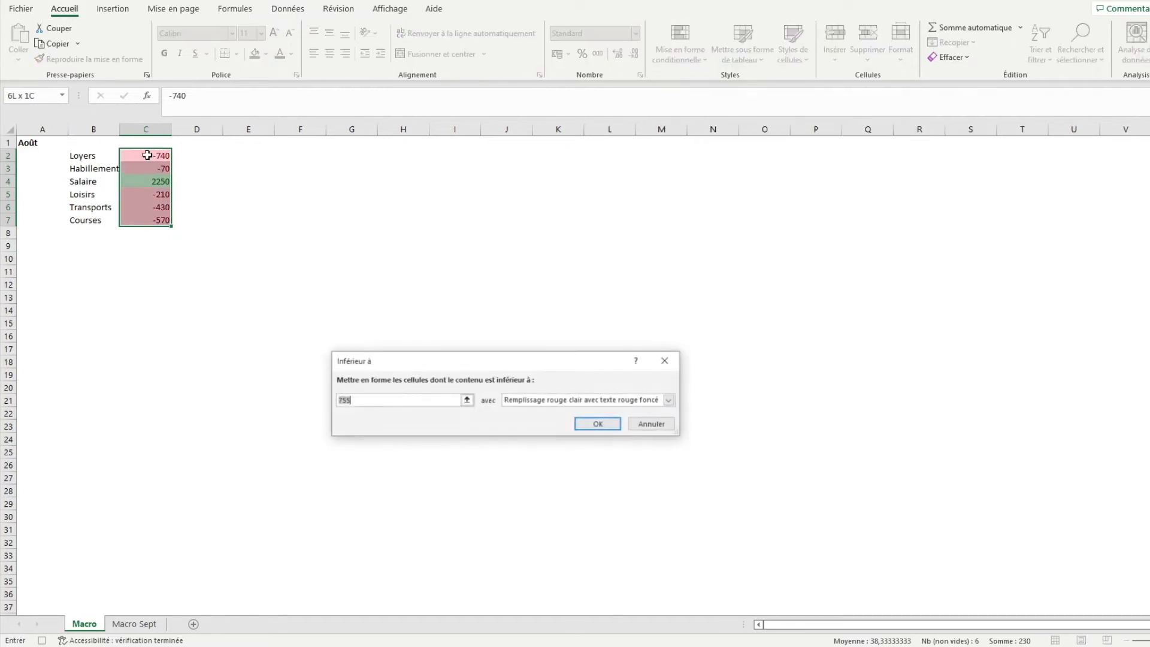
{"action": "type", "text": "0"}
{"action": "key", "text": "Tab"}
{"action": "key", "text": "Tab"}
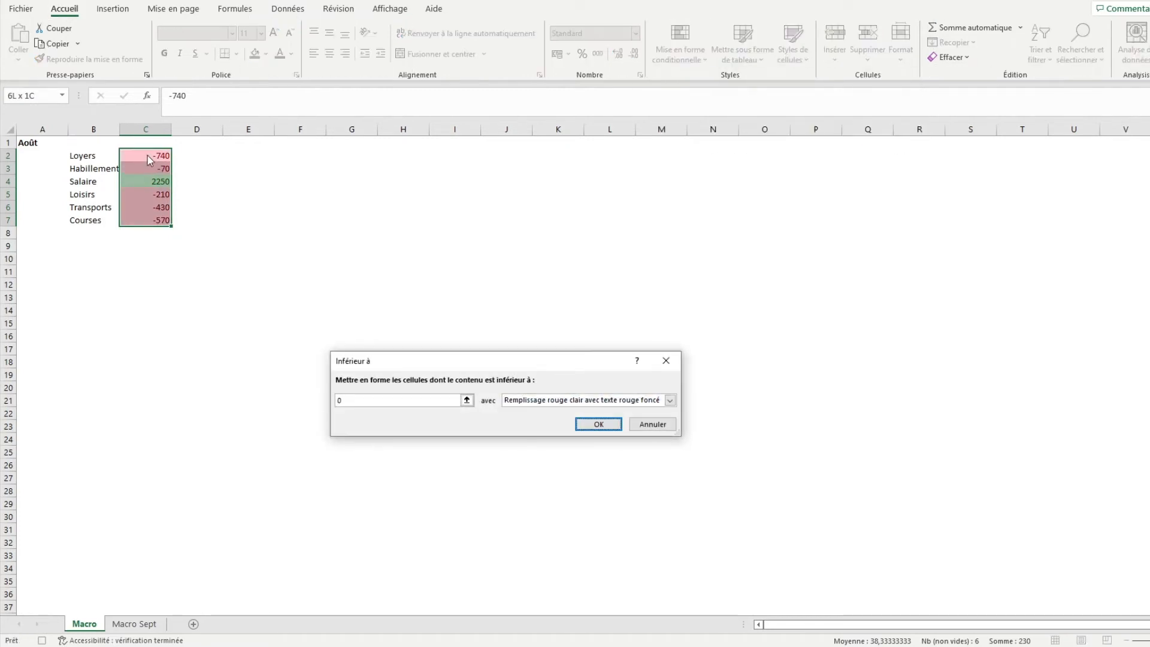
{"action": "key", "text": "Return"}
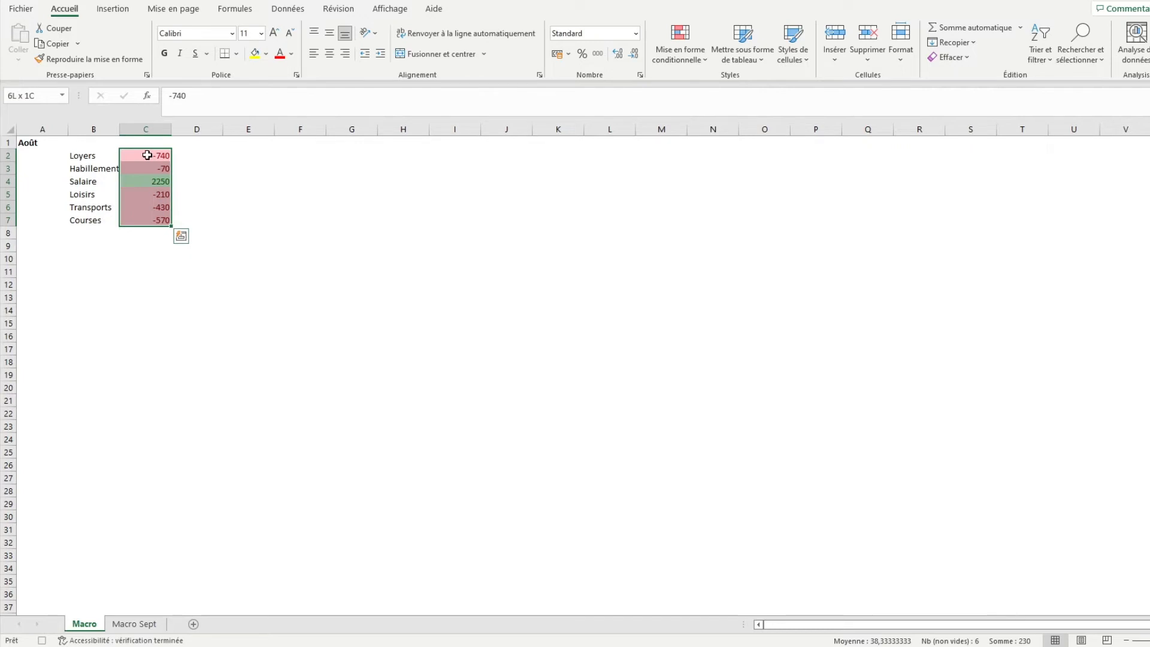
Insert the recommended Cascade chart for the labels and amounts in B2:C7
{"action": "left_click", "coordinate": [105, 154]}
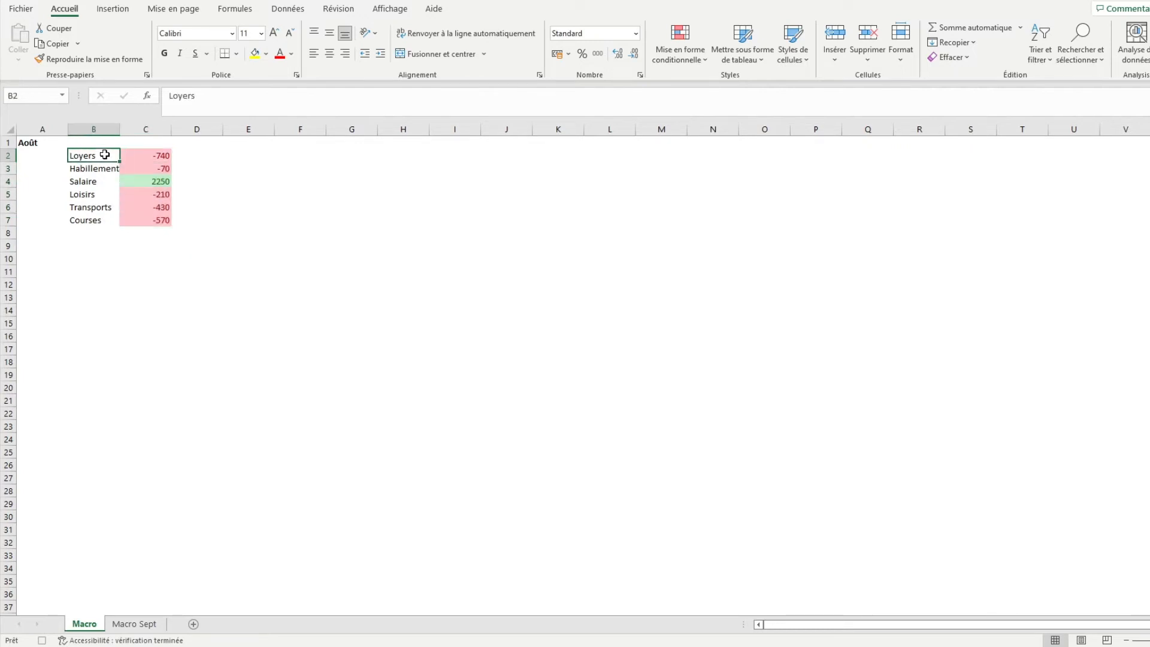
{"action": "key", "text": "shift+Right"}
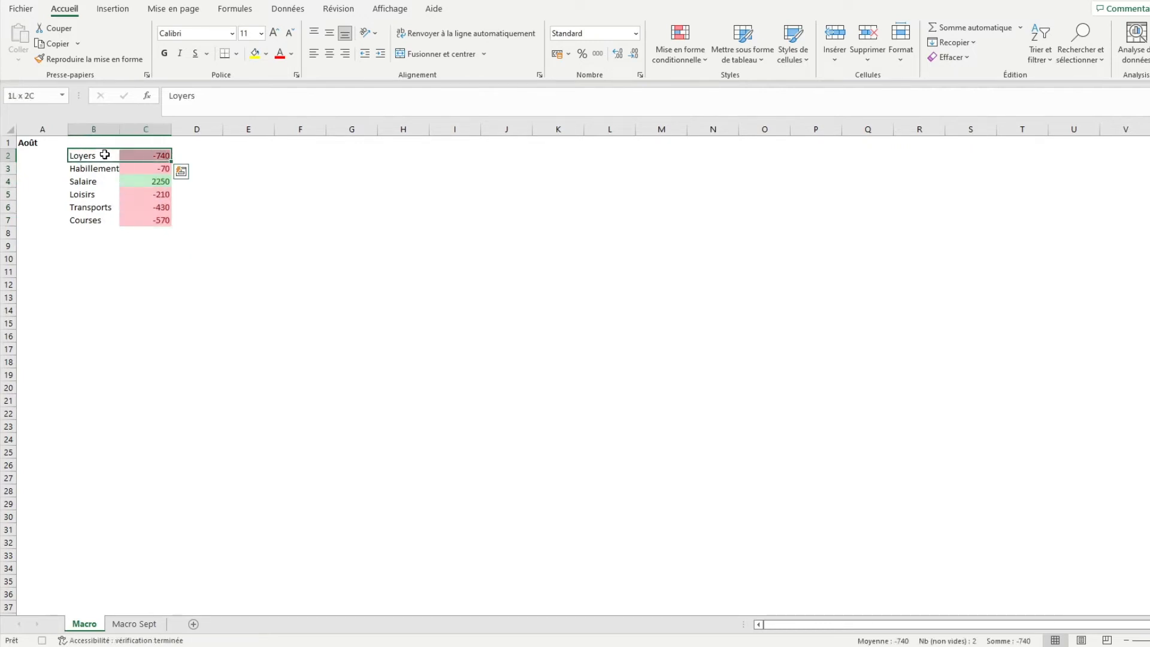
{"action": "key", "text": "ctrl+shift+Down"}
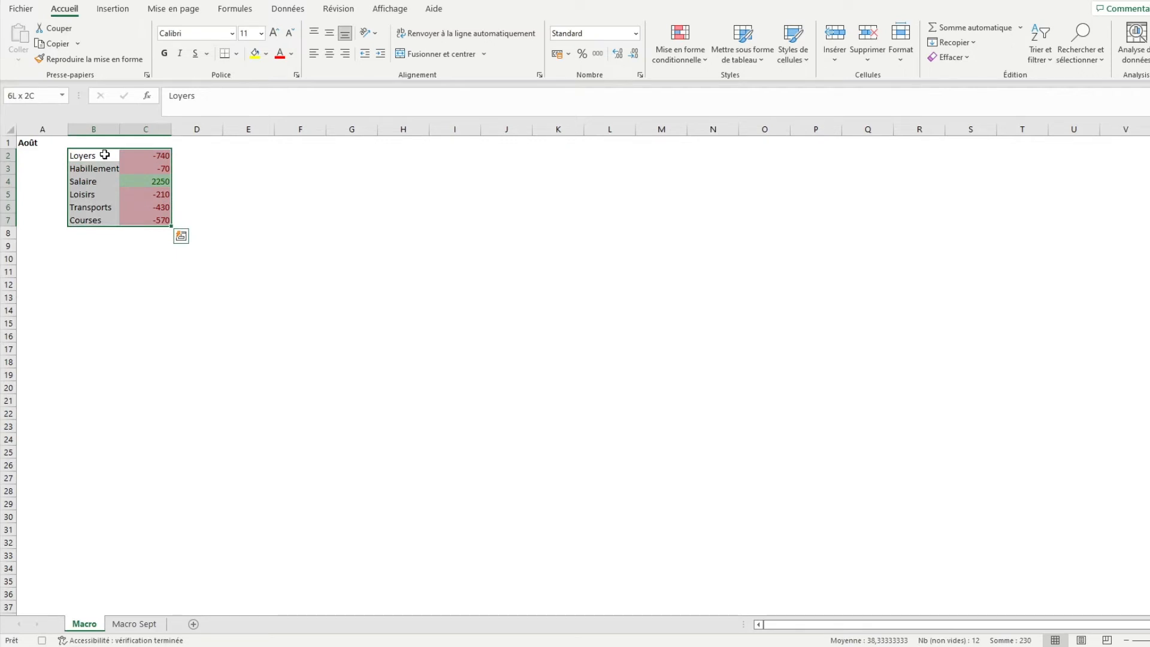
{"action": "left_click", "coordinate": [115, 9]}
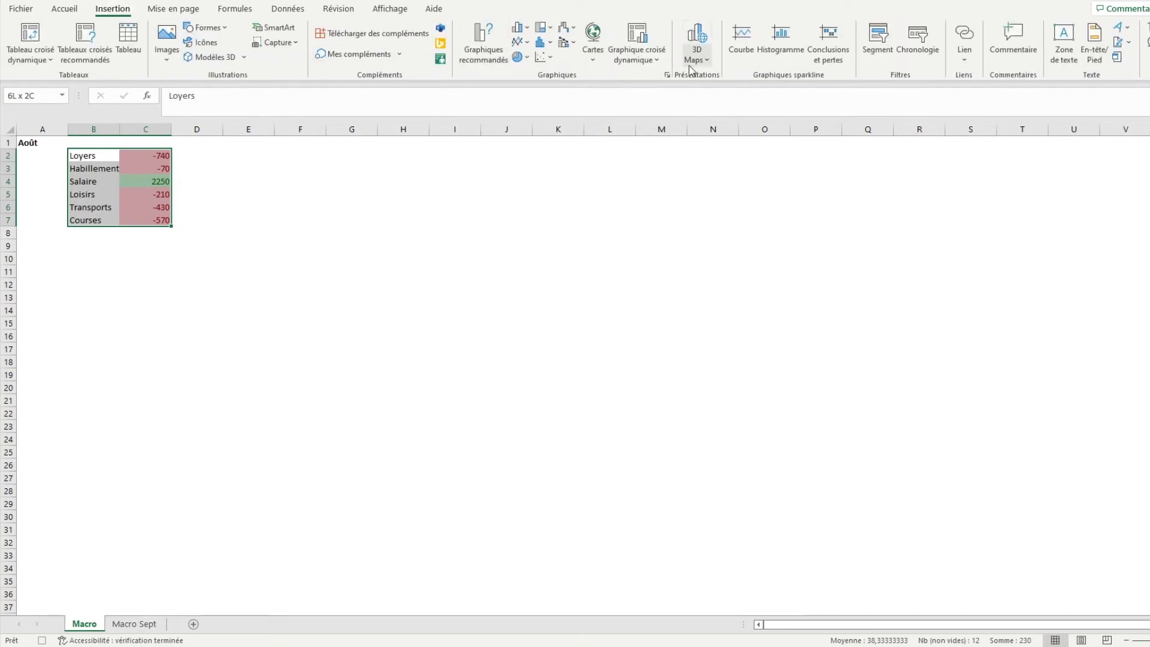
{"action": "left_click", "coordinate": [483, 54]}
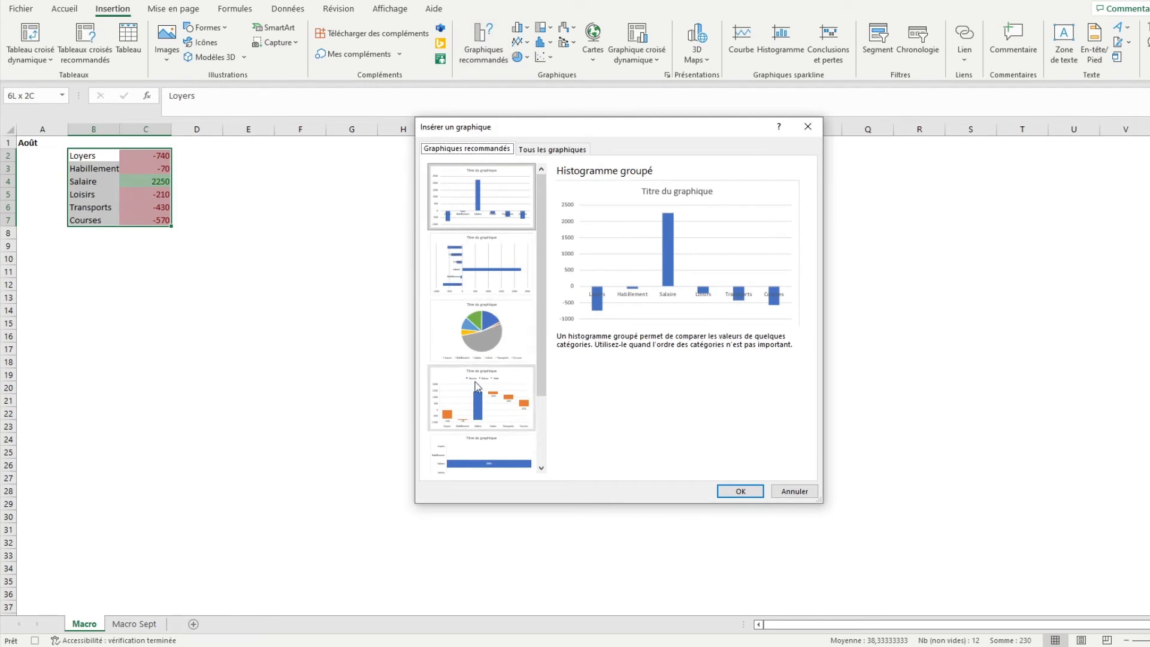
{"action": "left_click", "coordinate": [478, 401]}
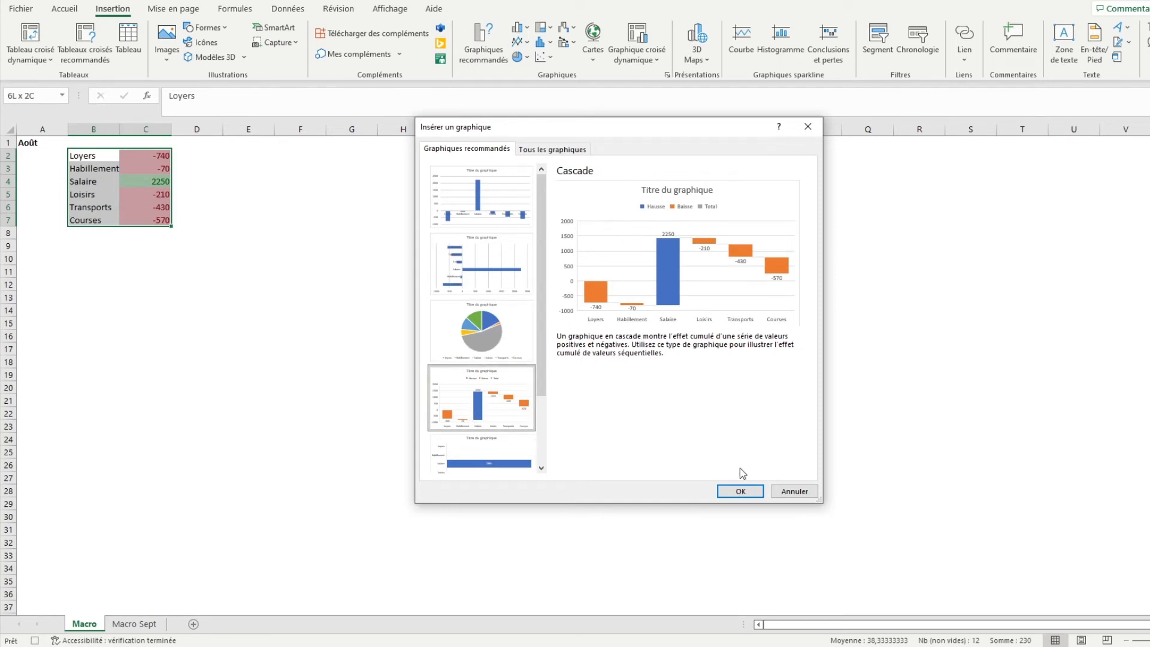
{"action": "left_click", "coordinate": [743, 493]}
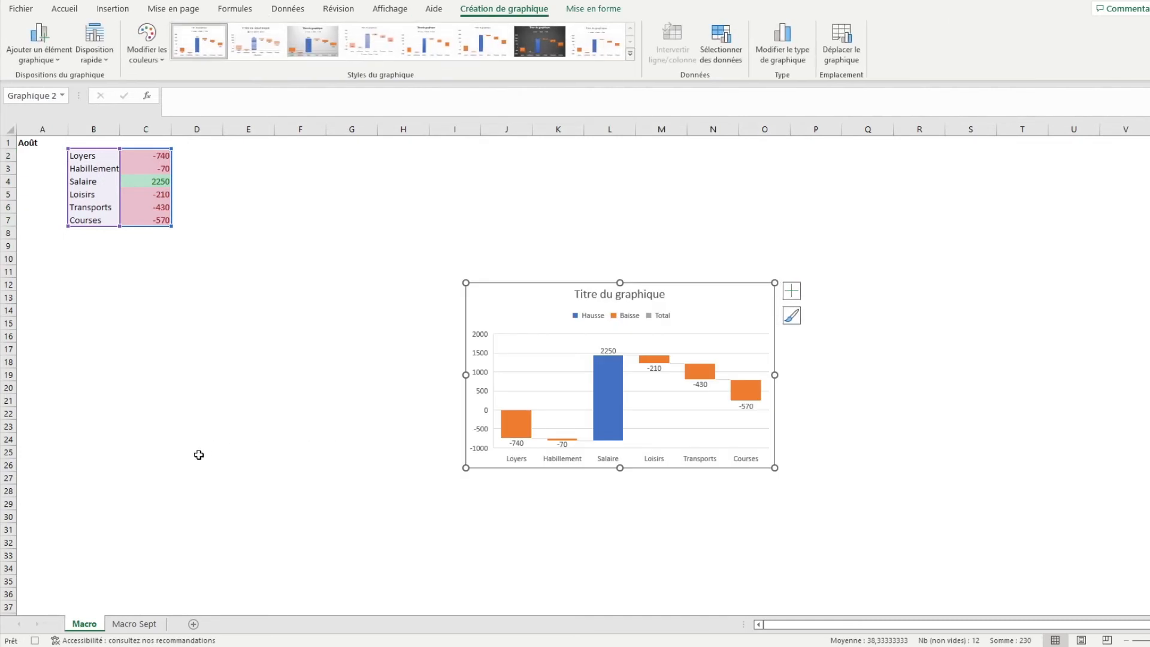
Move the chart just below the August table and apply the fifth chart style, with the title Charges & Profits
{"action": "left_click_drag", "start_coordinate": [558, 299], "coordinate": [158, 263]}
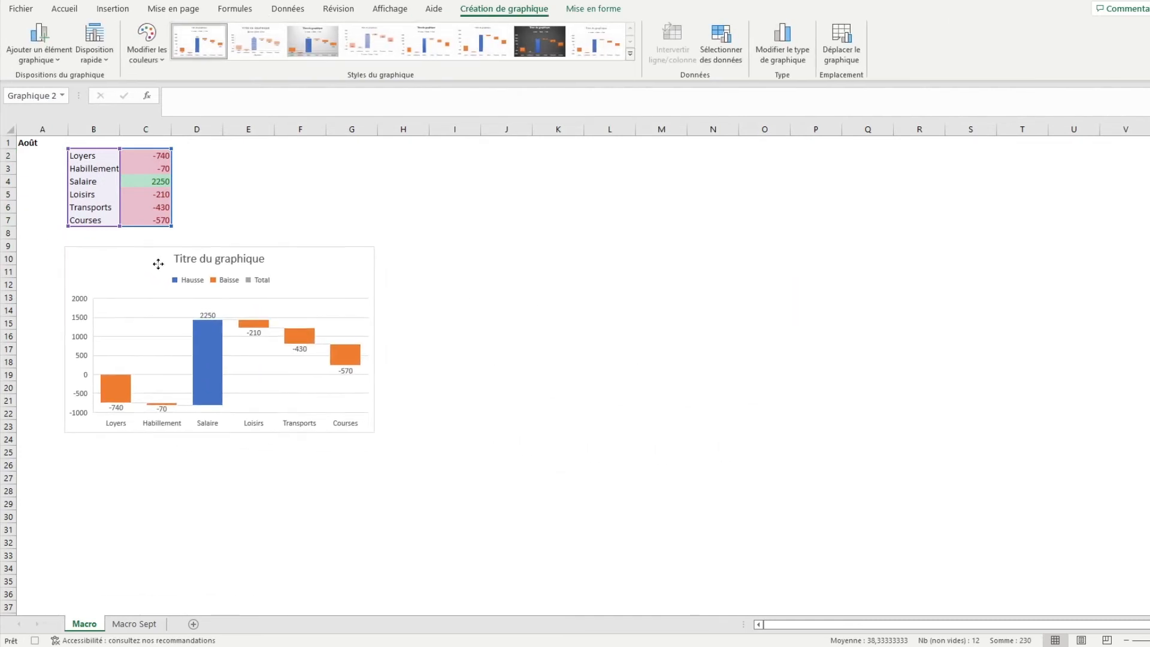
{"action": "left_click", "coordinate": [437, 45]}
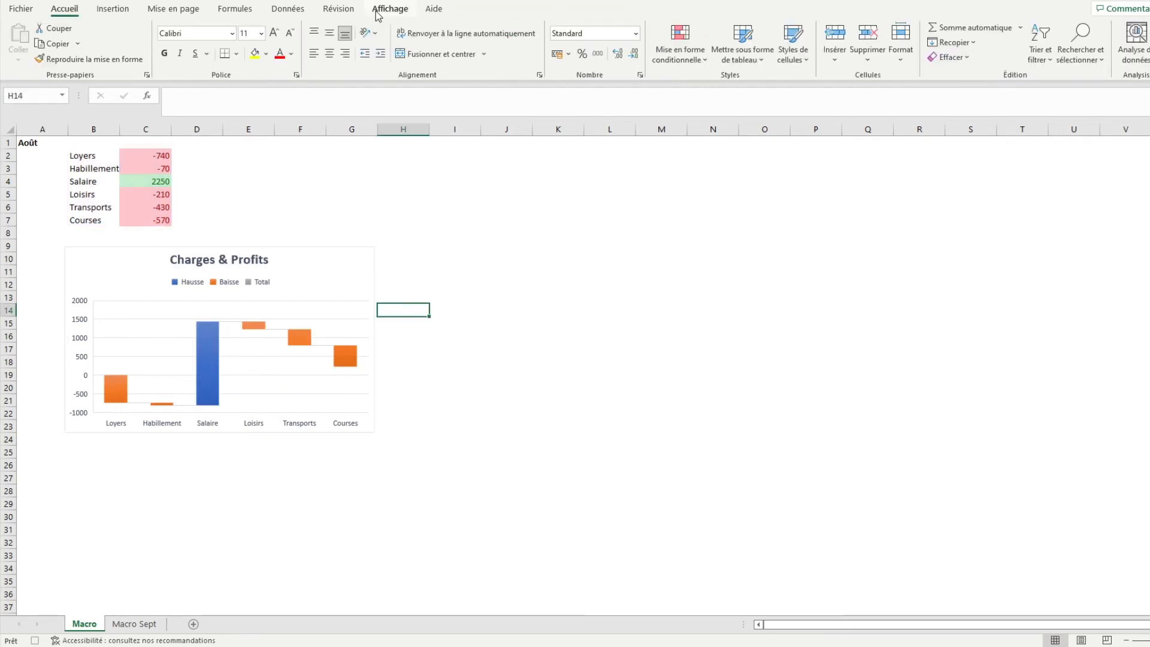
Stop recording the macro
{"action": "left_click", "coordinate": [389, 8]}
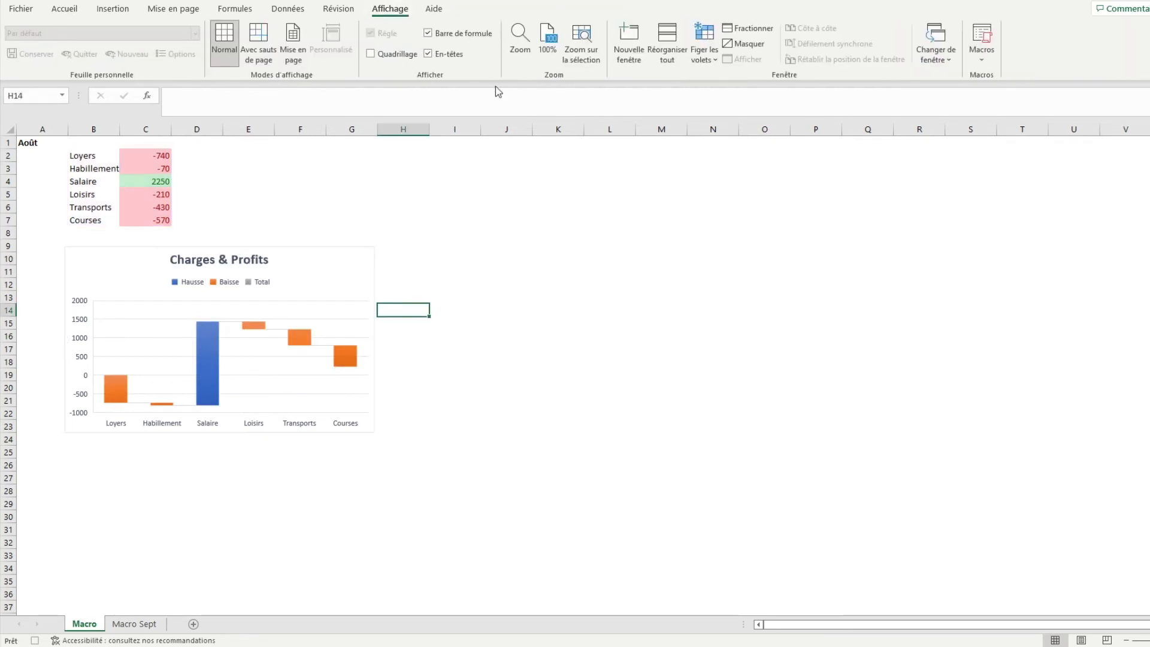
{"action": "left_click", "coordinate": [982, 55]}
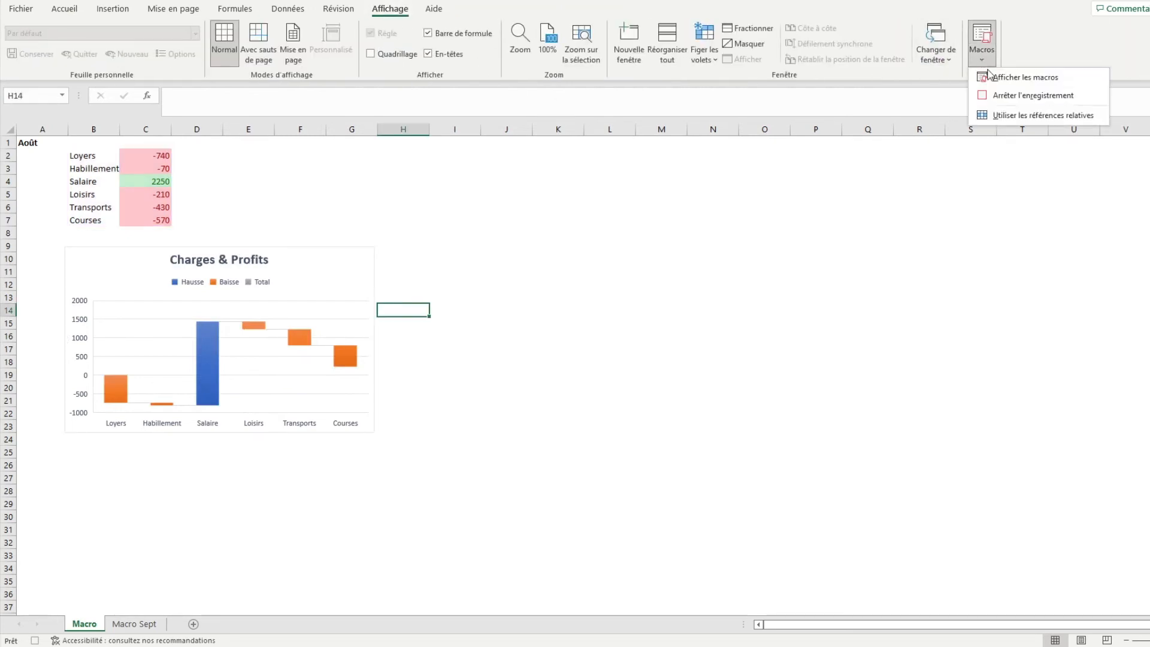
{"action": "left_click", "coordinate": [1011, 95]}
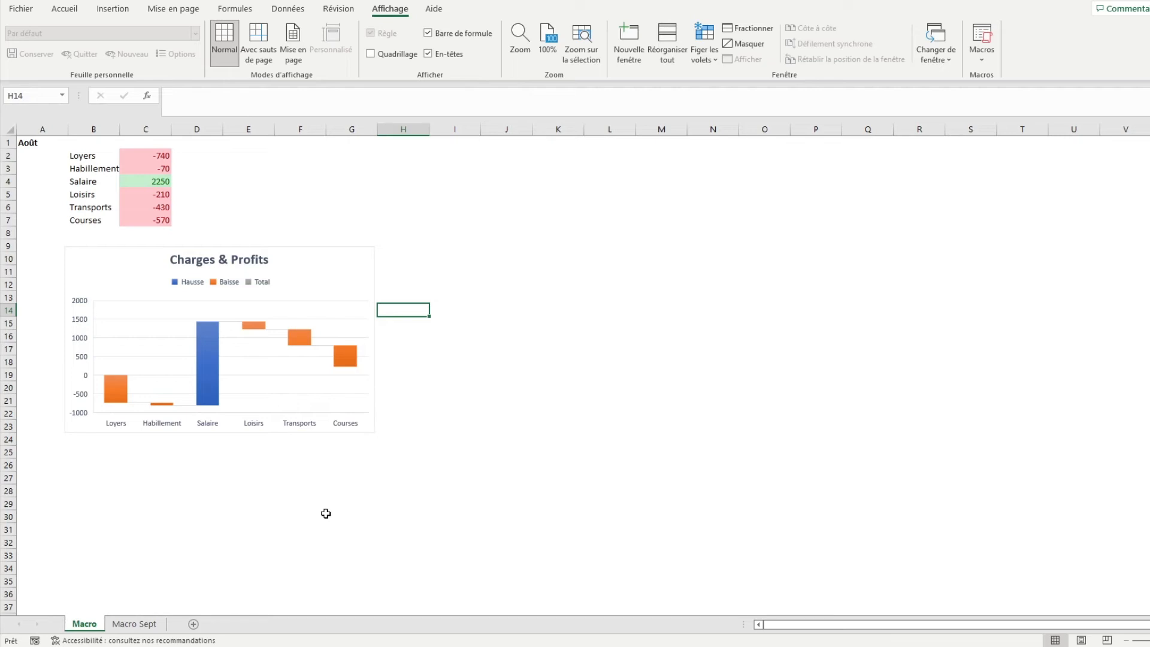
On the Macro Sept sheet, check the shortcut of the Charges_Profits macro and run it from cell C2
{"action": "left_click", "coordinate": [142, 624]}
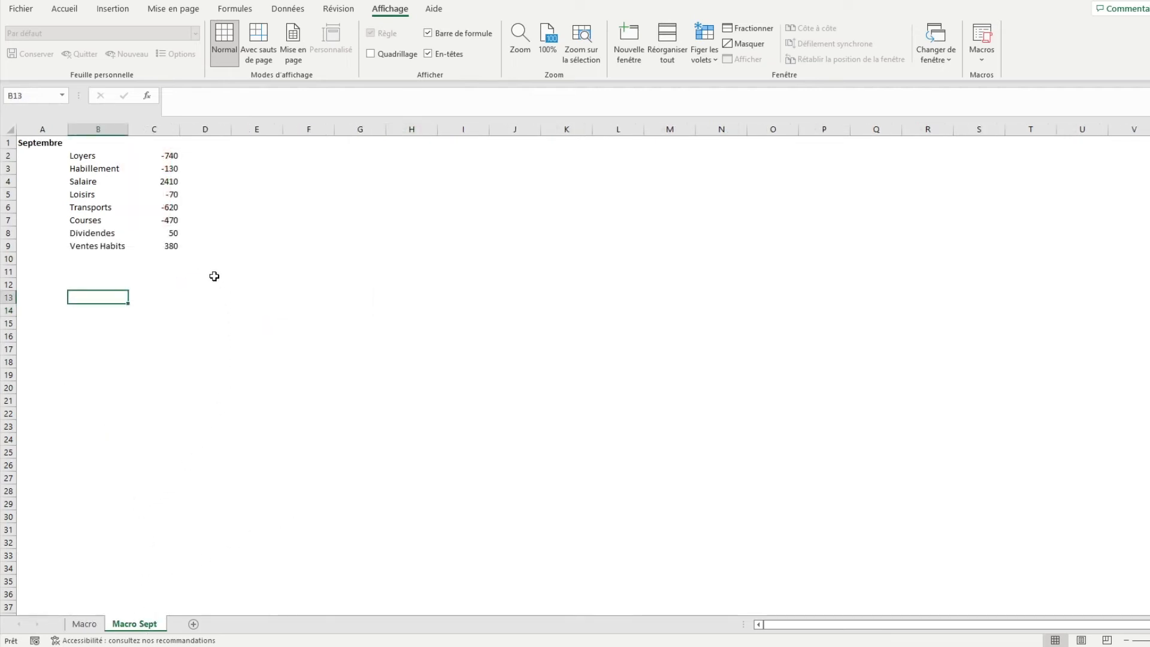
{"action": "left_click", "coordinate": [151, 158]}
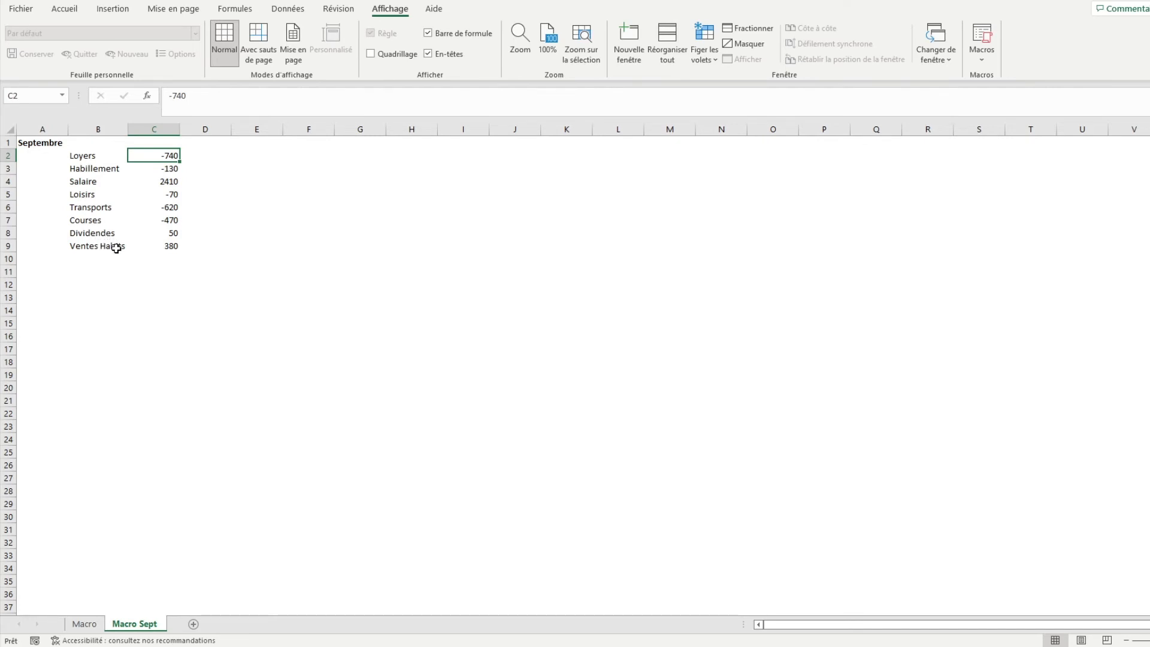
{"action": "left_click", "coordinate": [981, 60]}
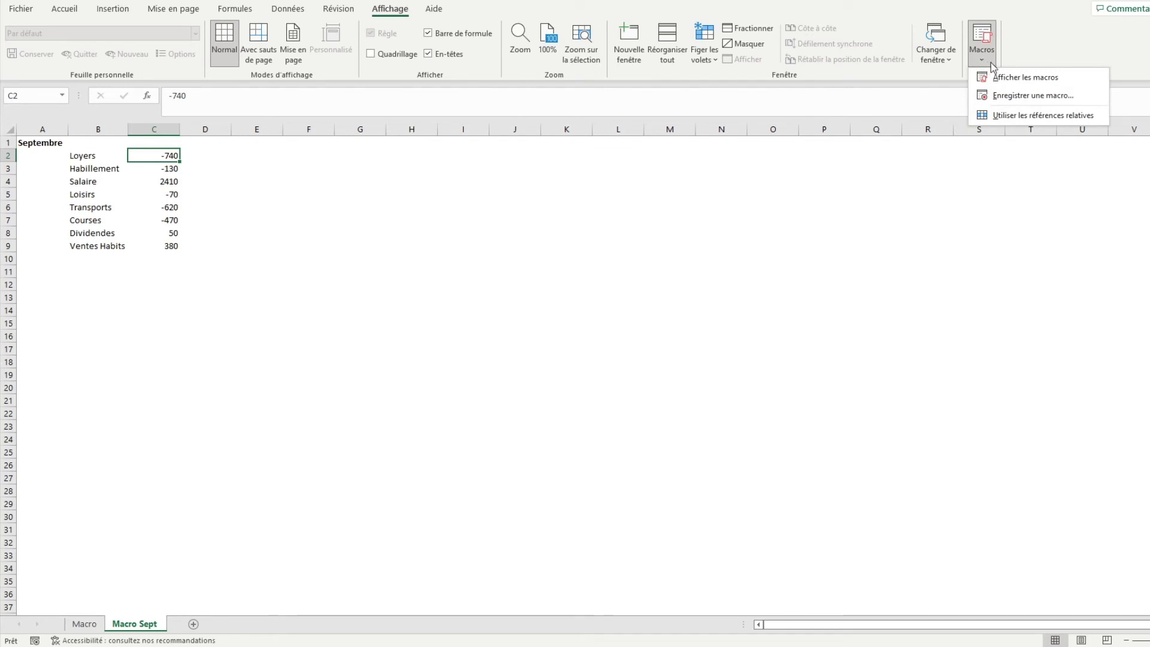
{"action": "left_click", "coordinate": [1002, 80]}
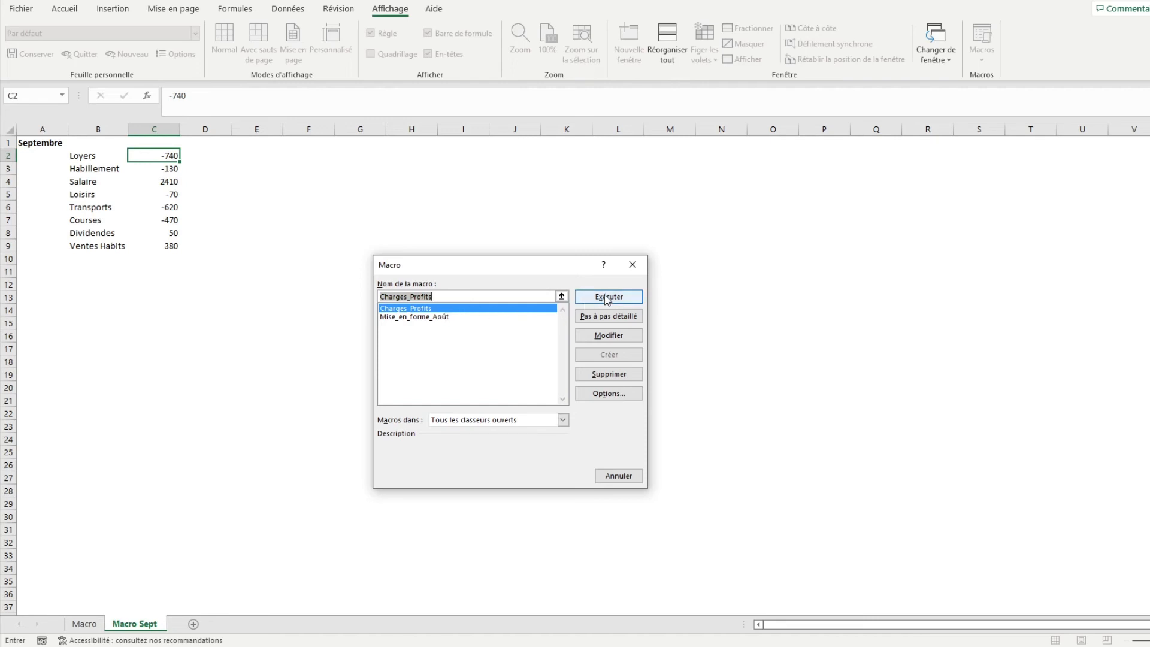
{"action": "left_click", "coordinate": [609, 394]}
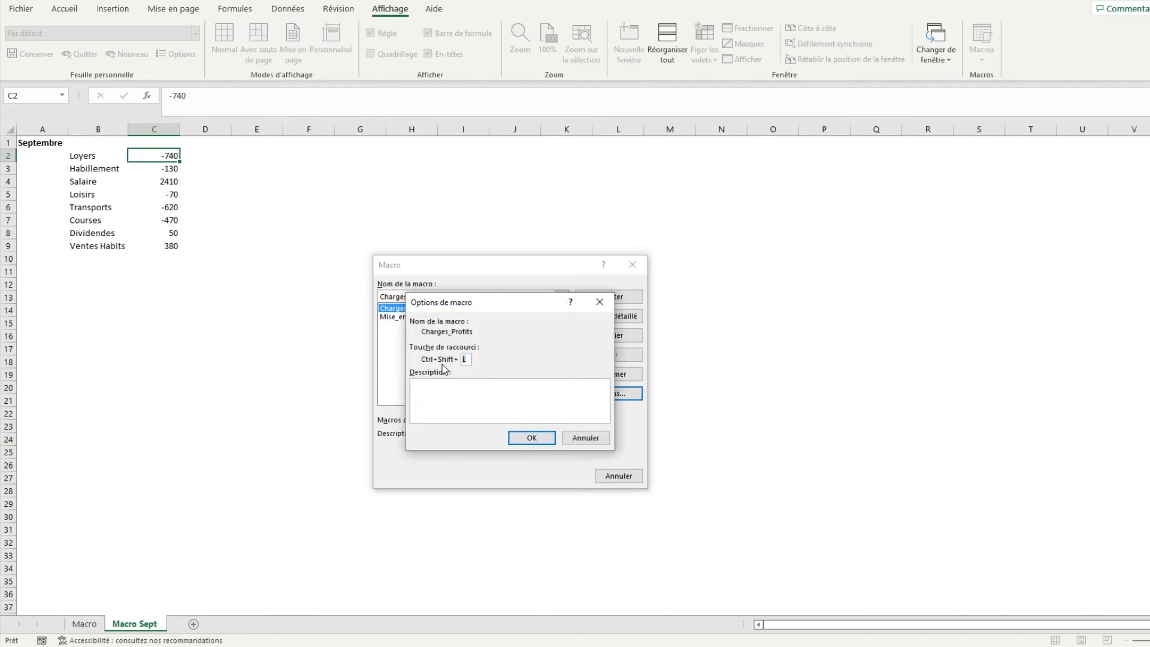
{"action": "left_click", "coordinate": [597, 305]}
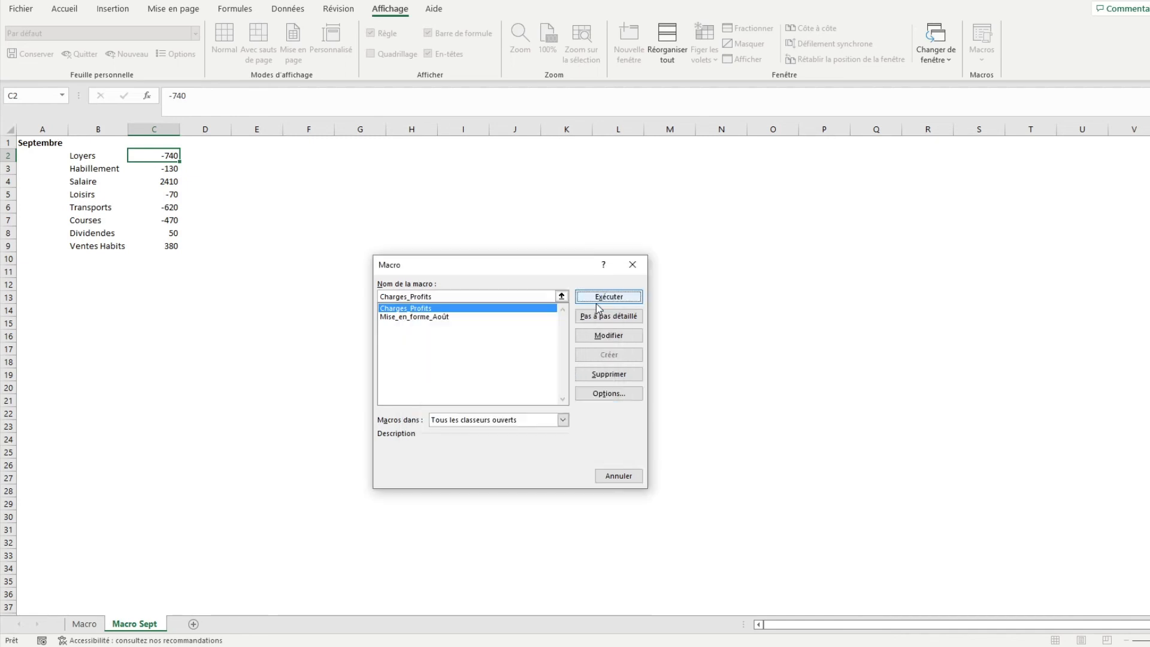
{"action": "left_click", "coordinate": [599, 297]}
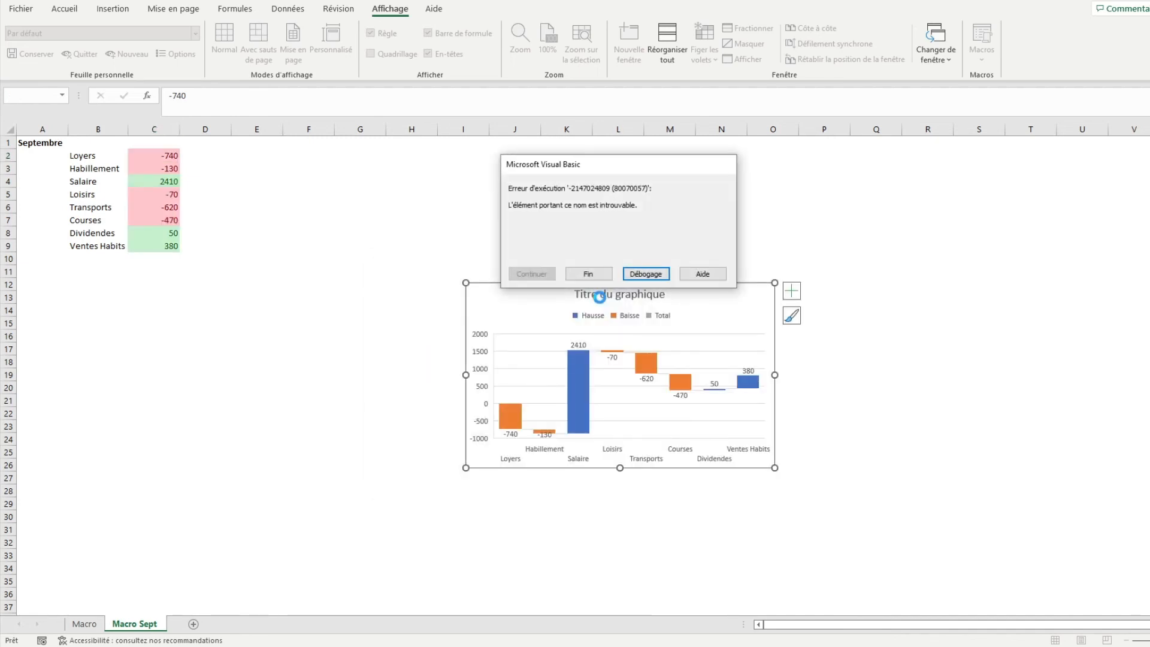
{"action": "left_click", "coordinate": [587, 273]}
Move the generated September chart below its table and deselect it
{"action": "left_click_drag", "start_coordinate": [554, 334], "coordinate": [132, 305]}
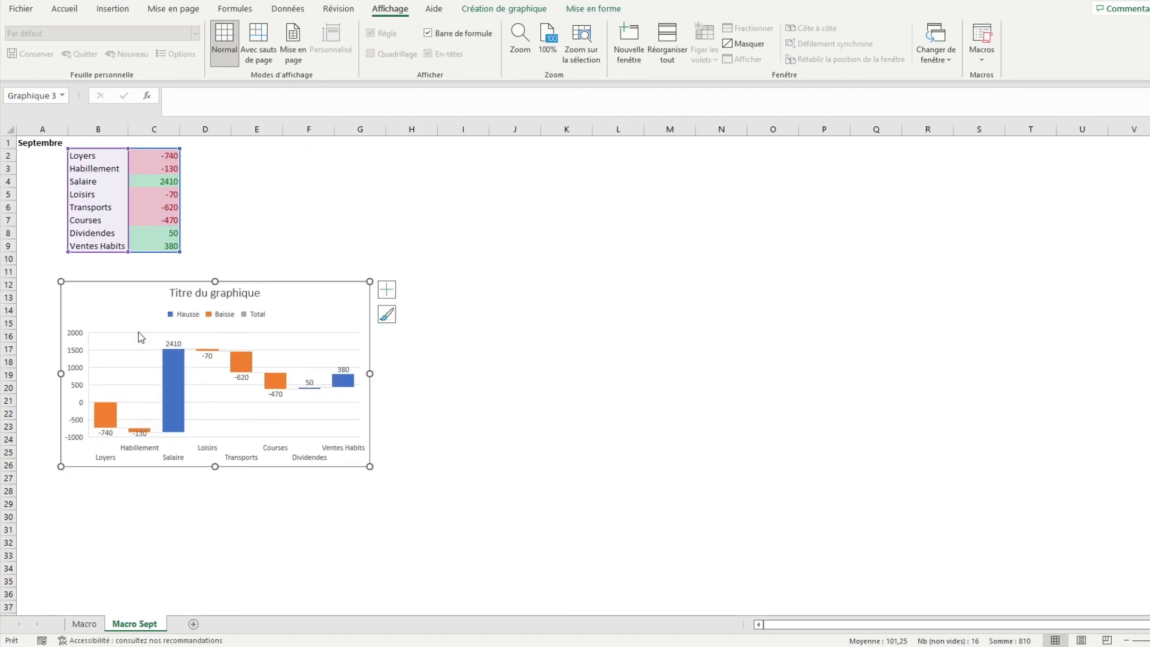
{"action": "left_click", "coordinate": [221, 295]}
{"action": "left_click", "coordinate": [462, 374]}
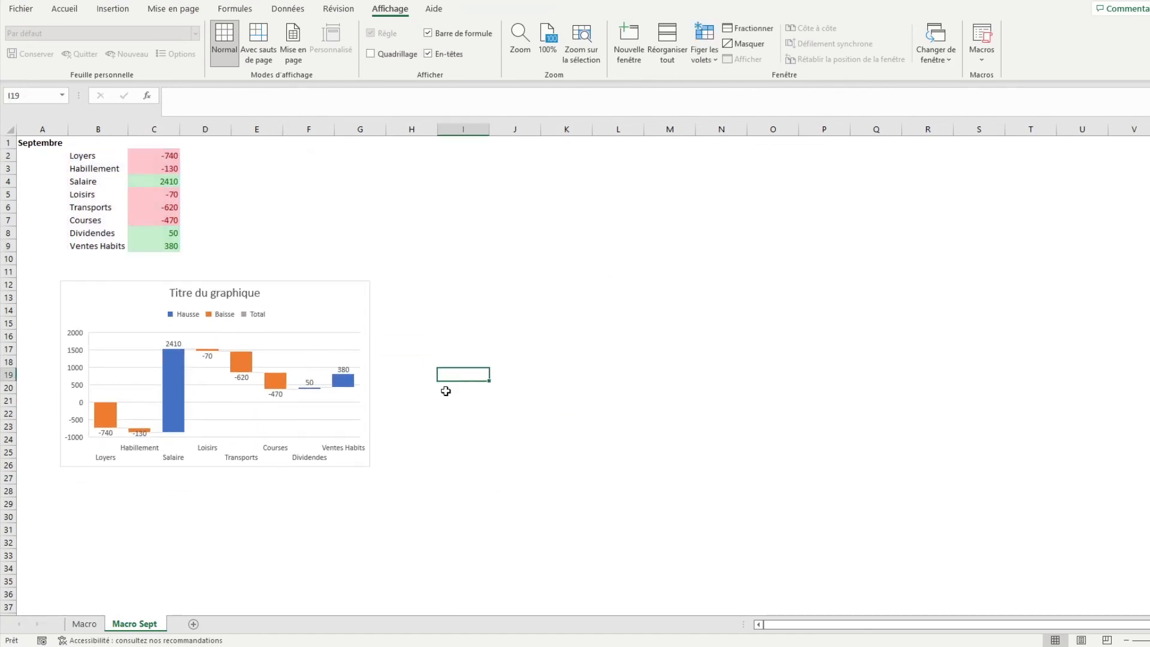